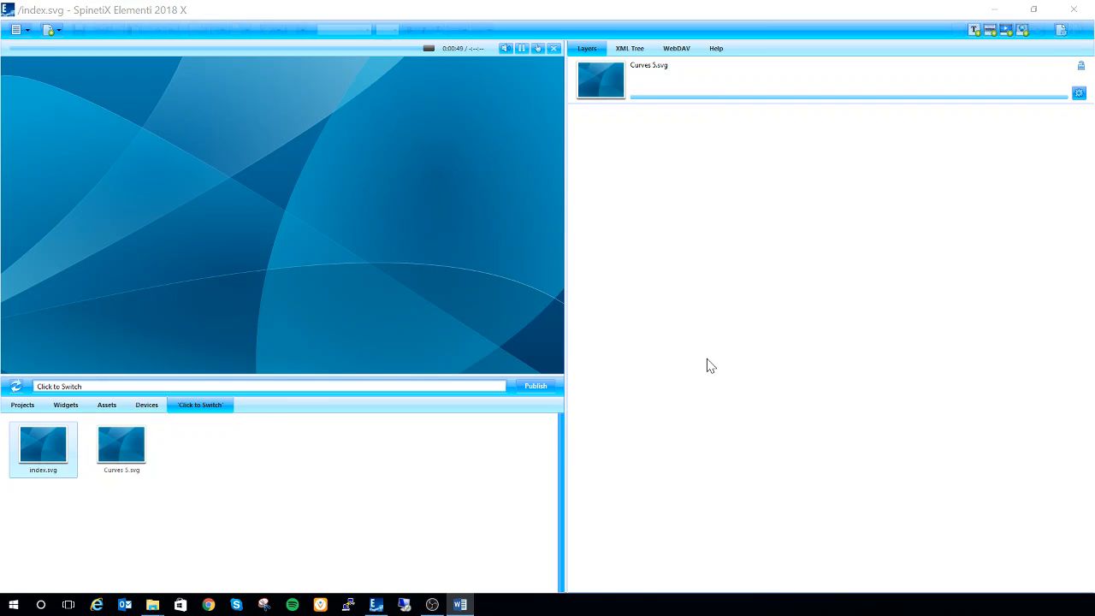
Step: Add the Click to Switch widget from the Interactivity widgets as a layer of index.svg
{"action": "left_click", "coordinate": [66, 405]}
{"action": "scroll", "coordinate": [290, 432], "scroll_direction": "down", "scroll_amount": 3}
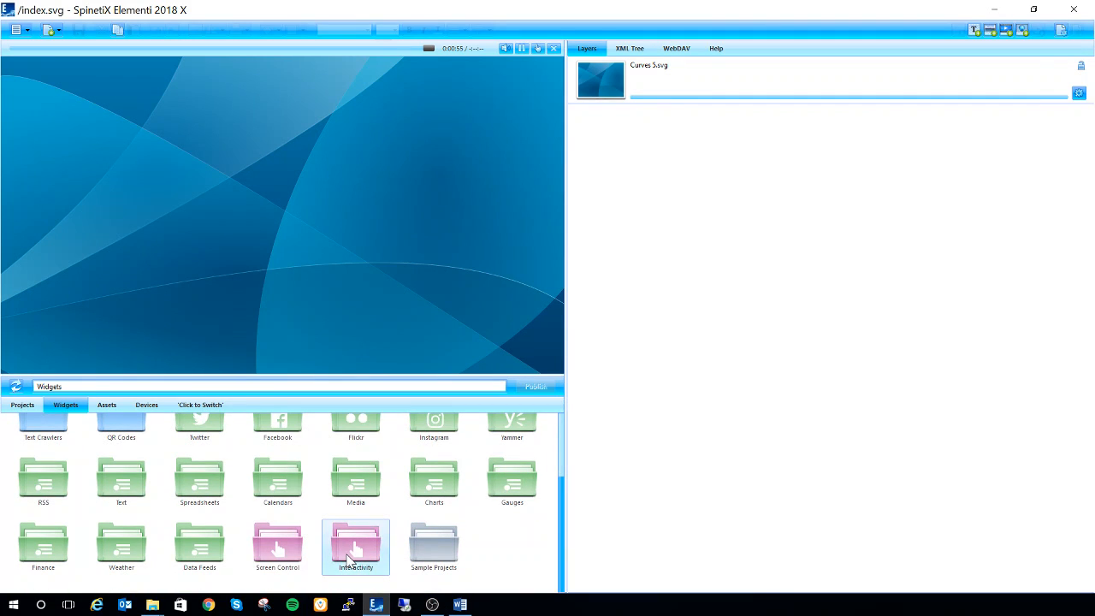
{"action": "double_click", "coordinate": [350, 557]}
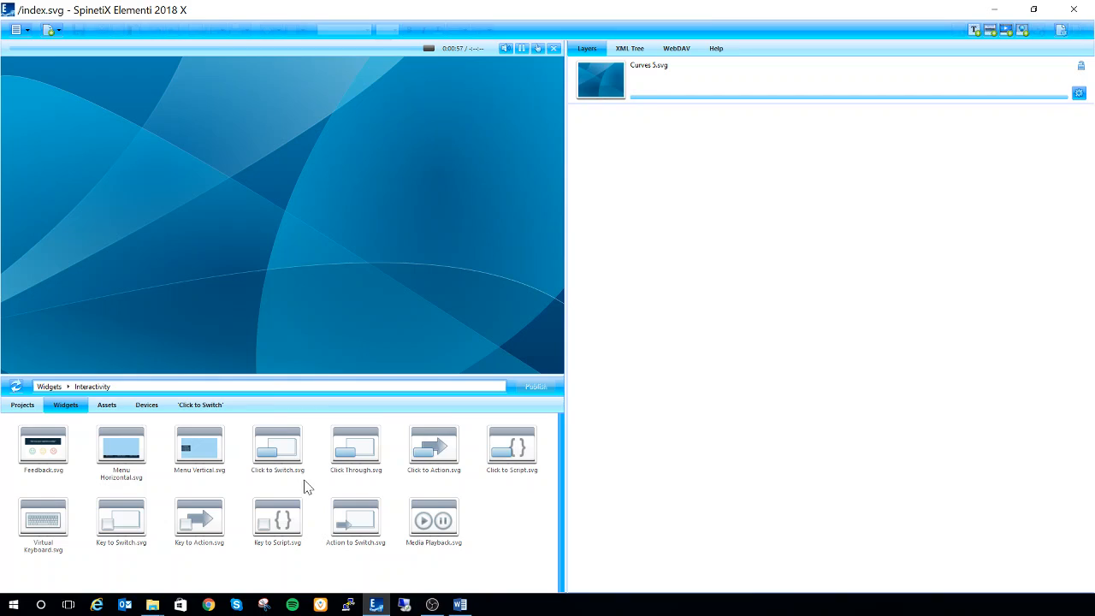
{"action": "left_click_drag", "start_coordinate": [283, 465], "coordinate": [714, 205]}
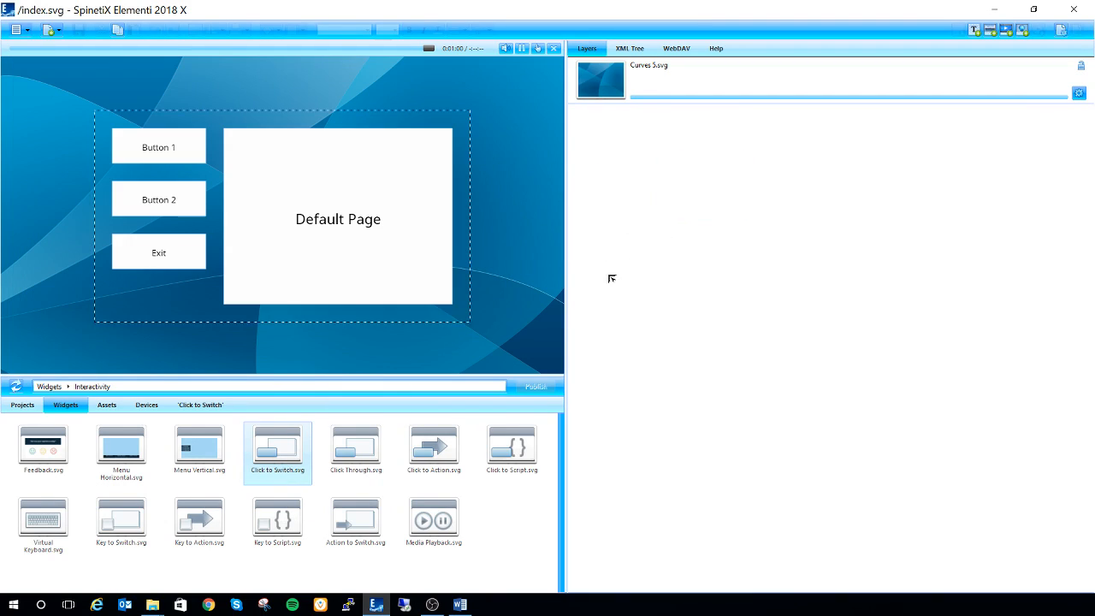
Step: Return to the Click to Switch project and enlarge the widget layer to fill the whole screen
{"action": "left_click", "coordinate": [199, 405]}
{"action": "left_click_drag", "start_coordinate": [480, 324], "coordinate": [540, 309]}
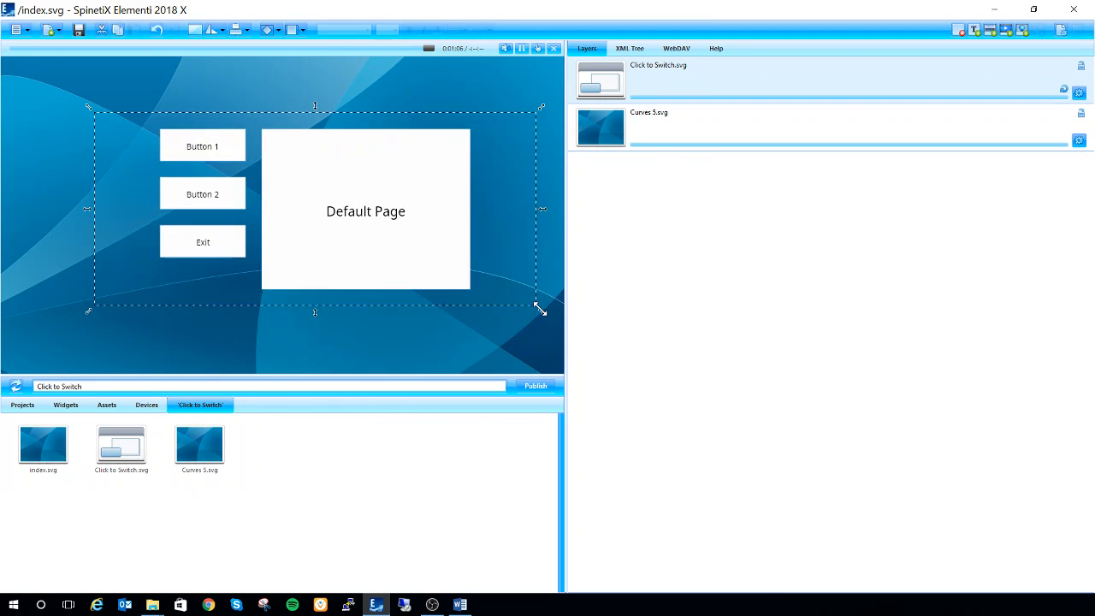
{"action": "right_click", "coordinate": [299, 186]}
{"action": "left_click", "coordinate": [325, 219]}
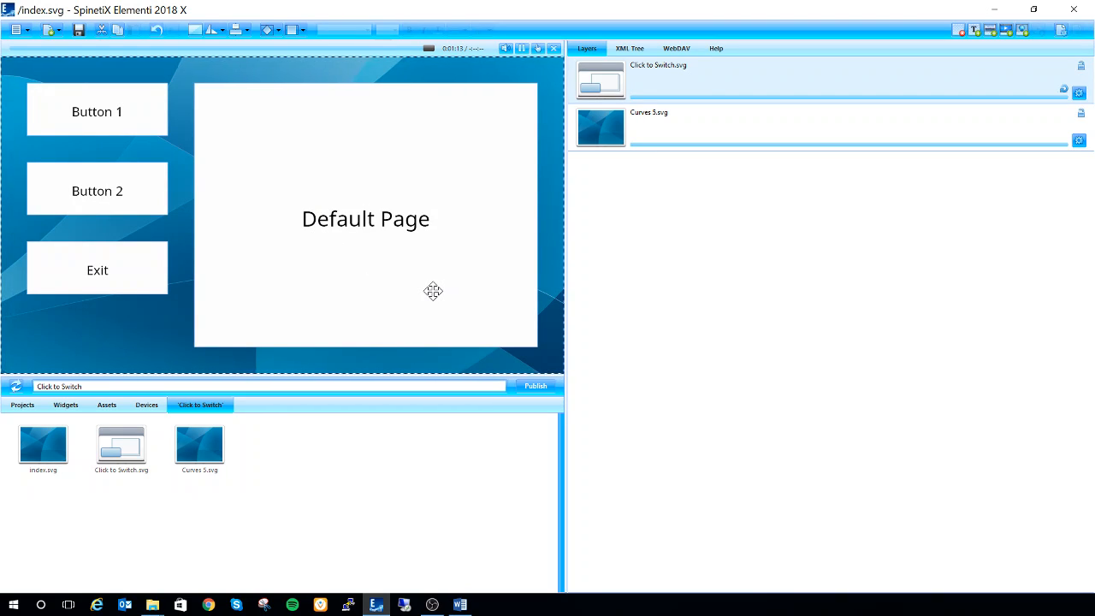
Step: Import 05_health_tips_nutrition_canned.mp4 from the Demo Video folder into the project
{"action": "mouse_move", "coordinate": [154, 605]}
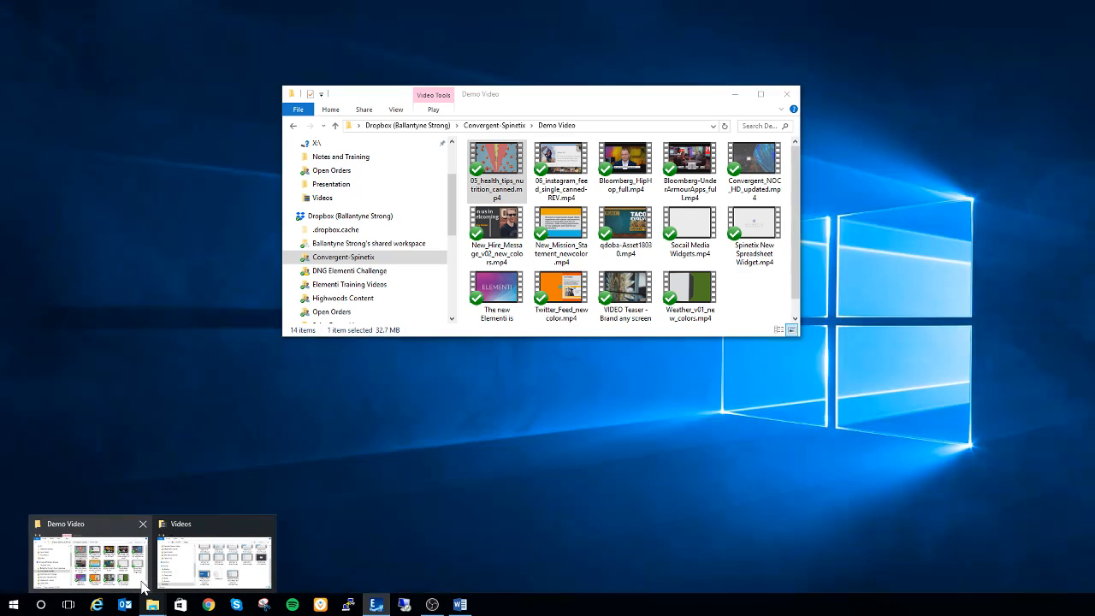
{"action": "left_click", "coordinate": [141, 584]}
{"action": "left_click_drag", "start_coordinate": [512, 169], "coordinate": [360, 443]}
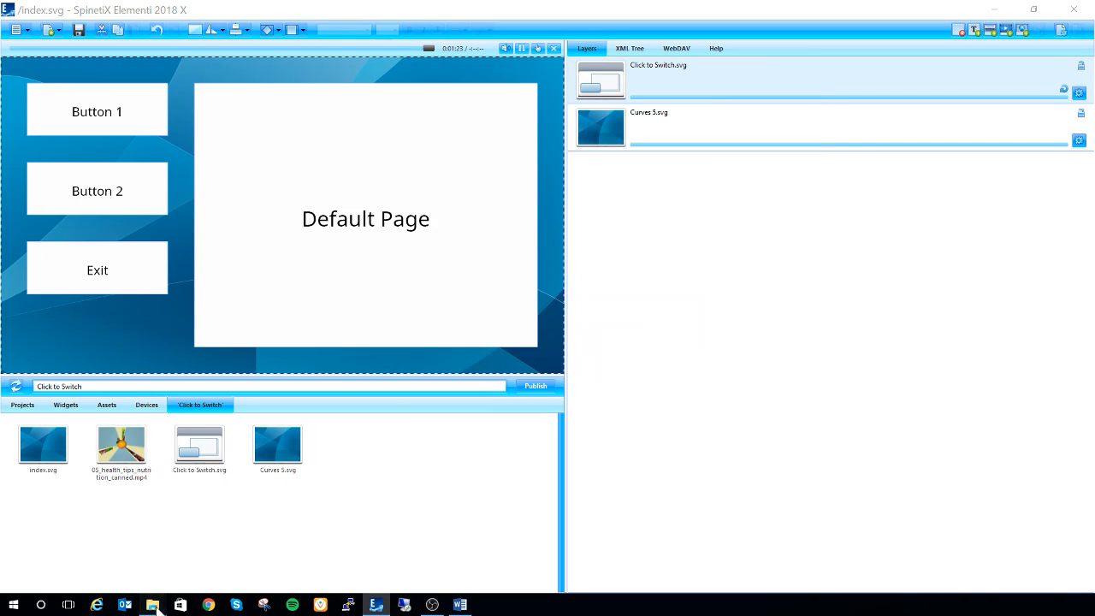
Step: Import the images 16by900035.jpg and 16by900040.jpg from the Demo Pics folder into the project
{"action": "mouse_move", "coordinate": [152, 605]}
{"action": "left_click", "coordinate": [86, 560]}
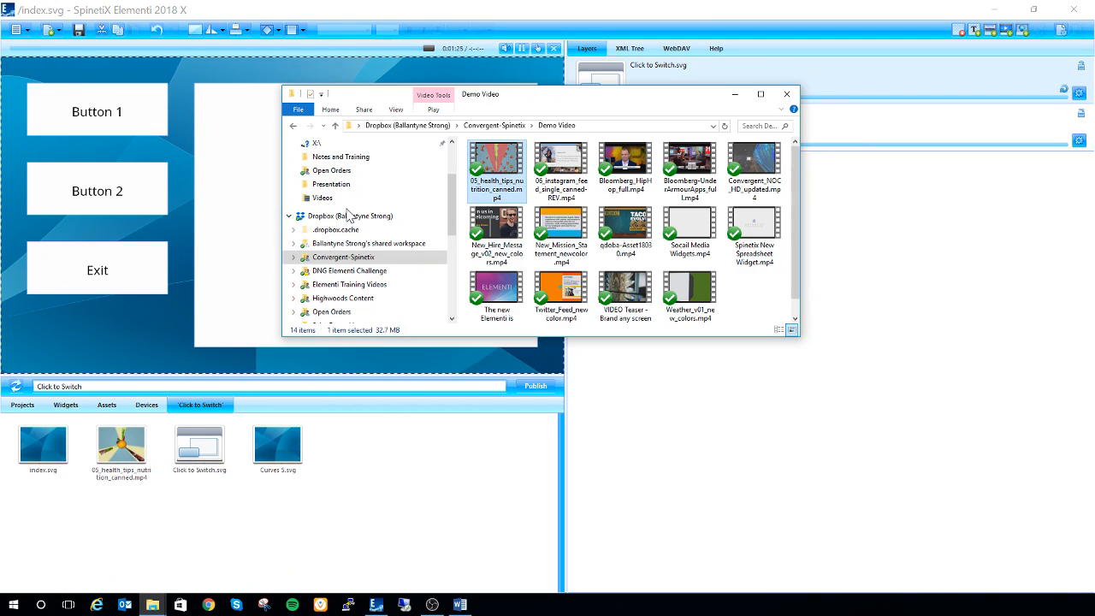
{"action": "left_click", "coordinate": [494, 125]}
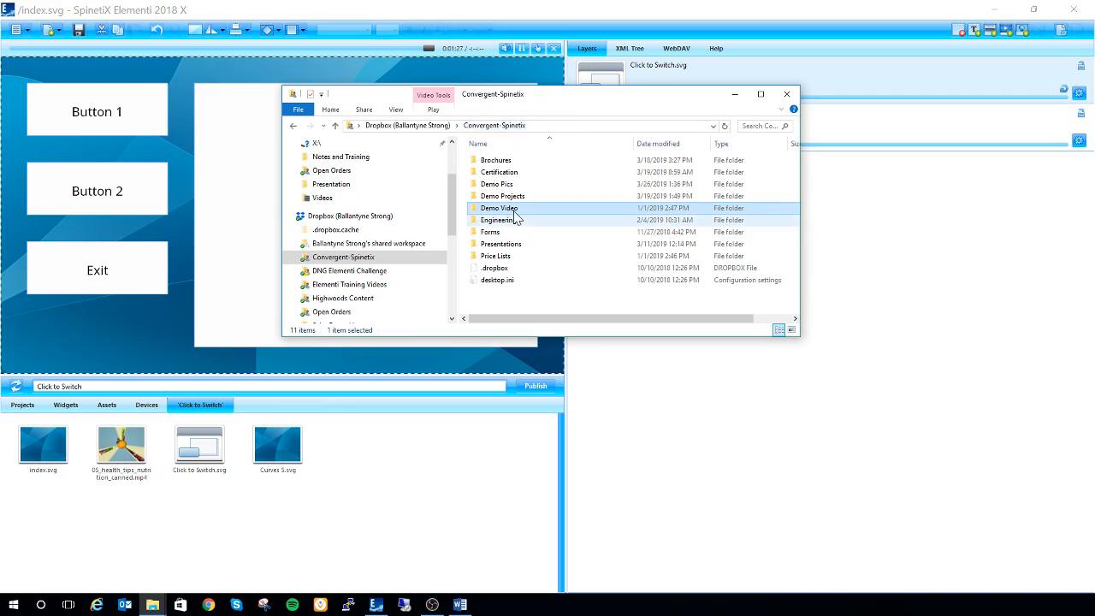
{"action": "double_click", "coordinate": [533, 181]}
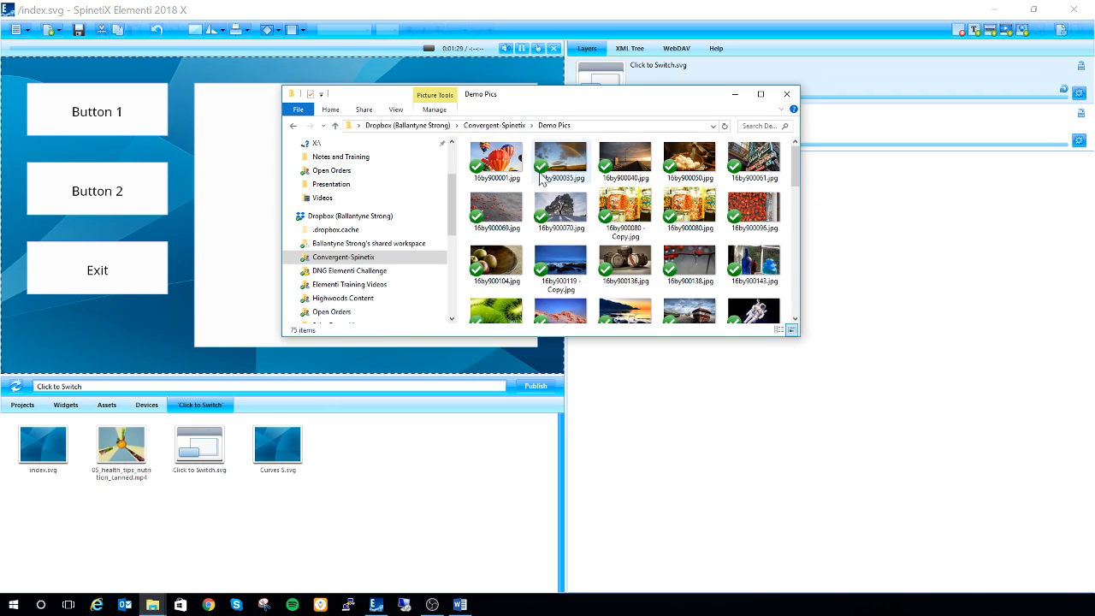
{"action": "left_click_drag", "start_coordinate": [560, 159], "coordinate": [420, 442]}
{"action": "left_click_drag", "start_coordinate": [635, 183], "coordinate": [453, 497]}
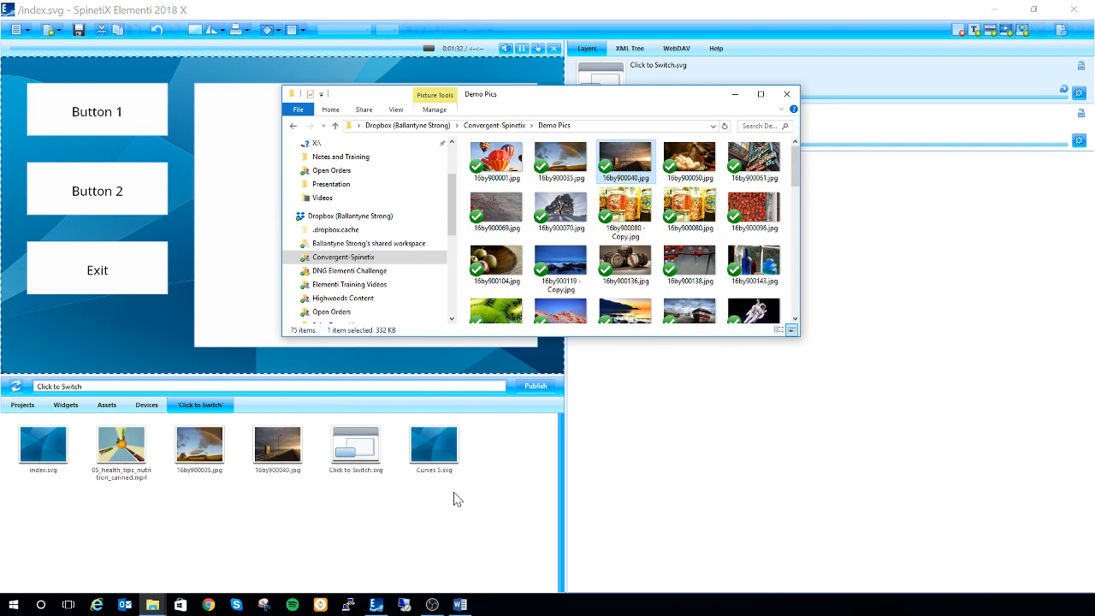
{"action": "left_click", "coordinate": [734, 94]}
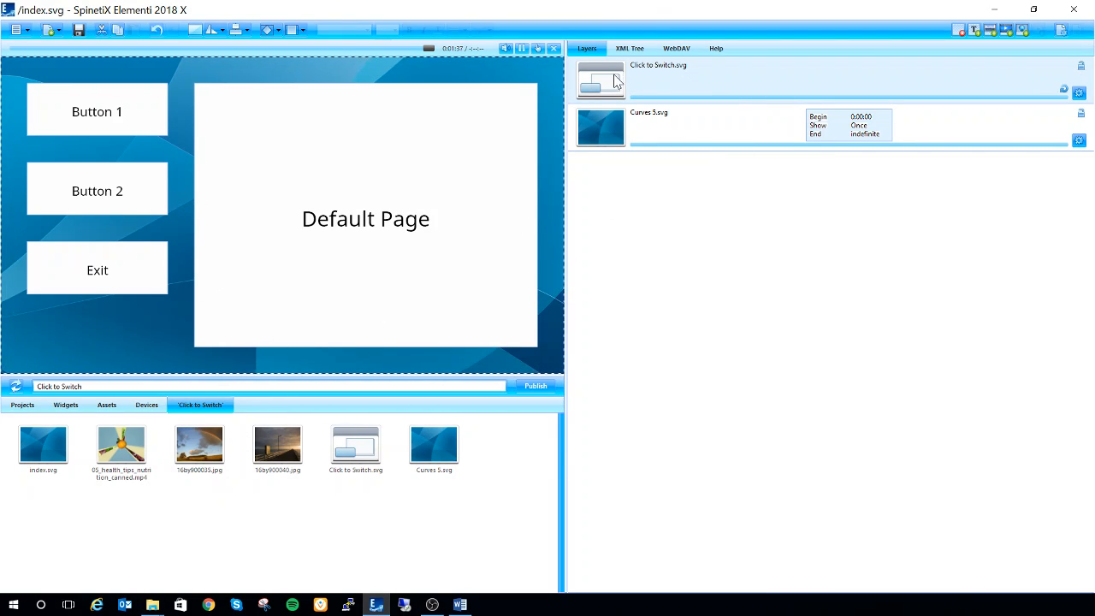
Step: In the Click to Switch widget's mappings, assign 16by900035.jpg as Button 1's page and 16by900040.jpg as Button 2's page
{"action": "double_click", "coordinate": [689, 89]}
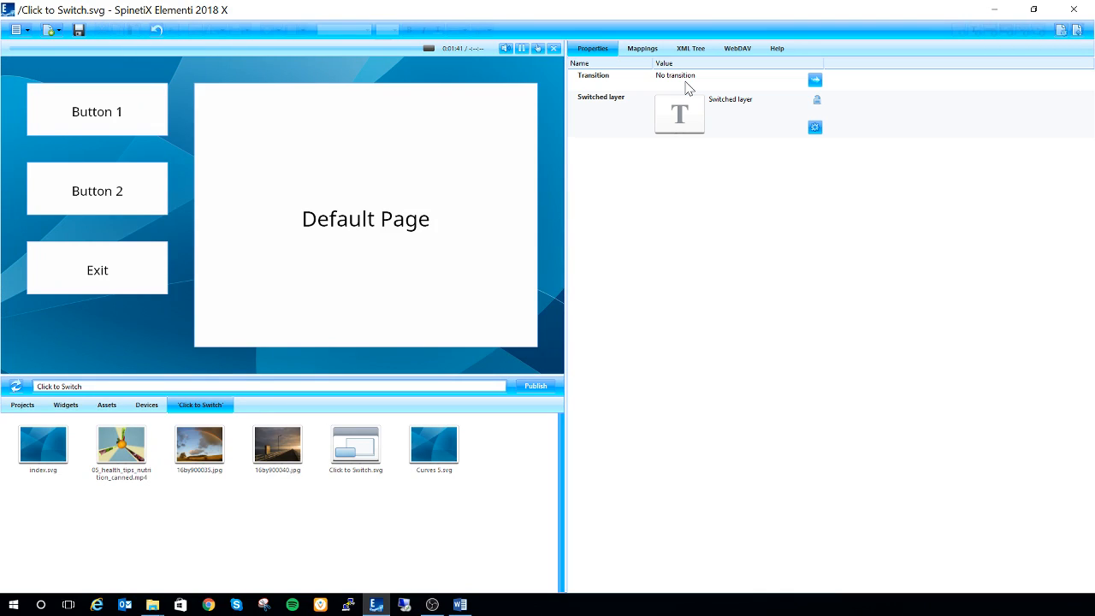
{"action": "left_click", "coordinate": [643, 50]}
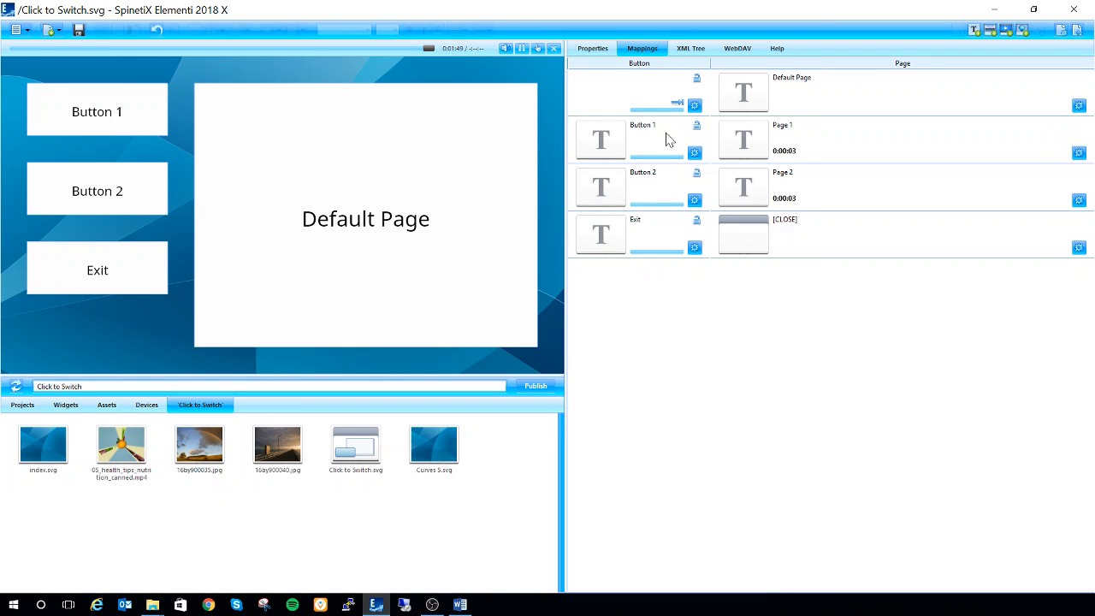
{"action": "left_click", "coordinate": [648, 241]}
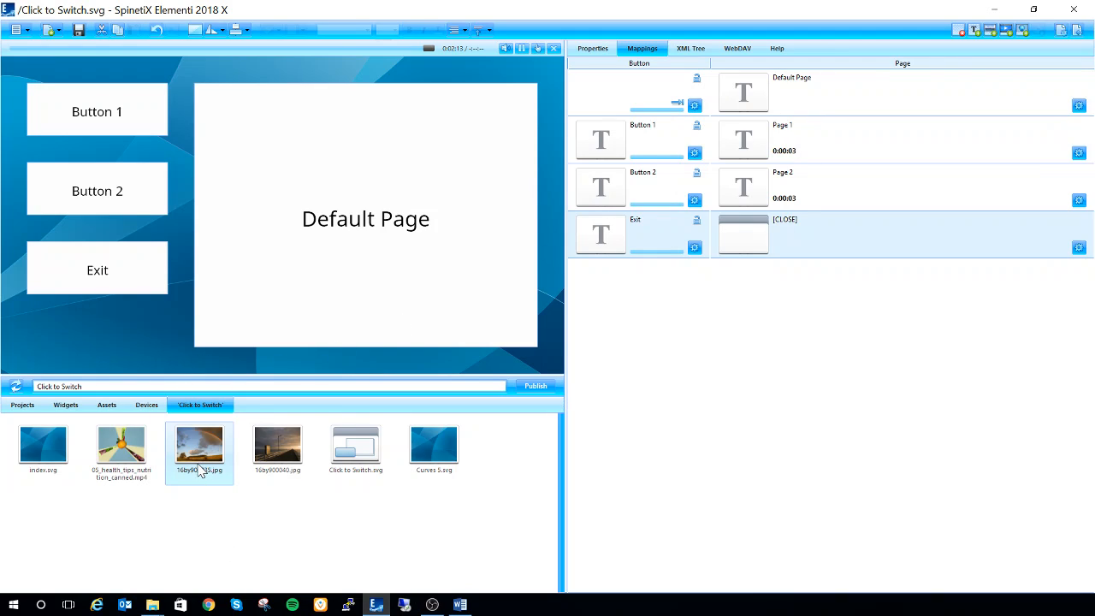
{"action": "left_click_drag", "start_coordinate": [204, 467], "coordinate": [779, 147]}
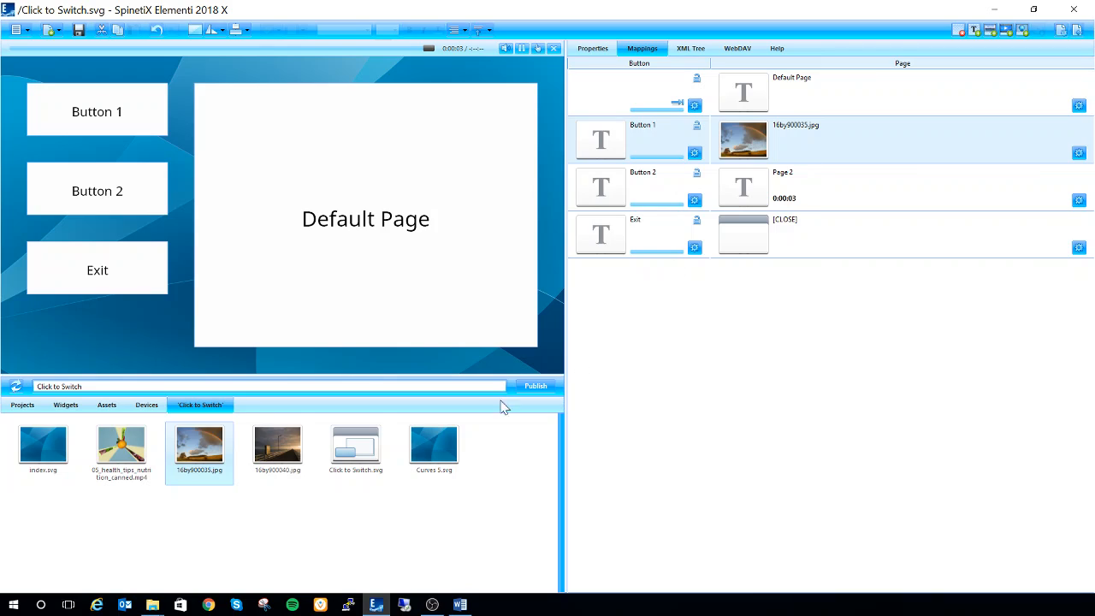
{"action": "left_click", "coordinate": [280, 452]}
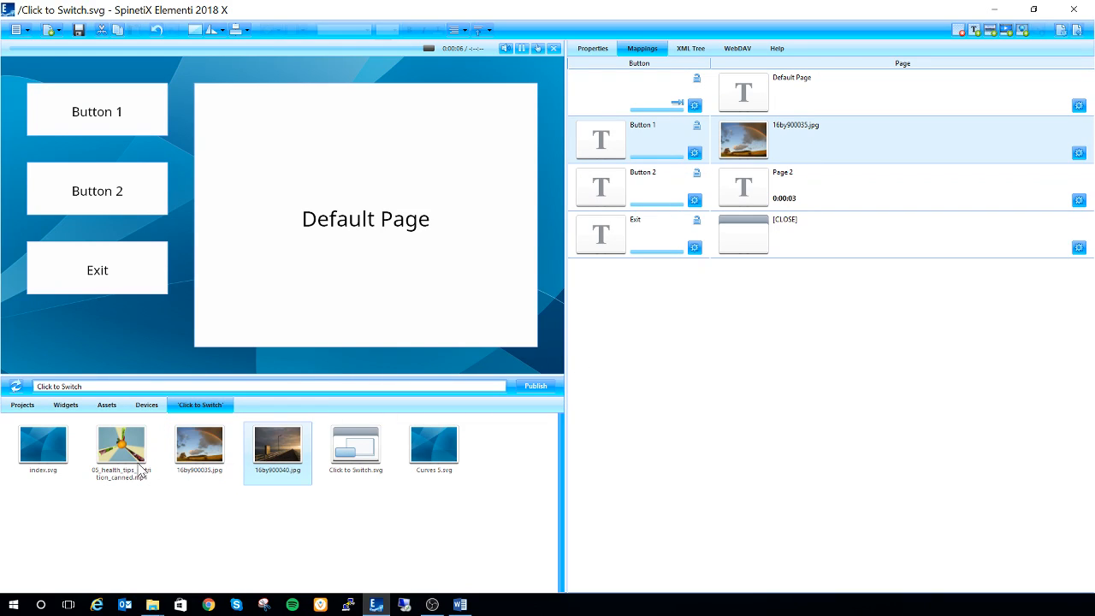
{"action": "left_click_drag", "start_coordinate": [274, 443], "coordinate": [756, 187]}
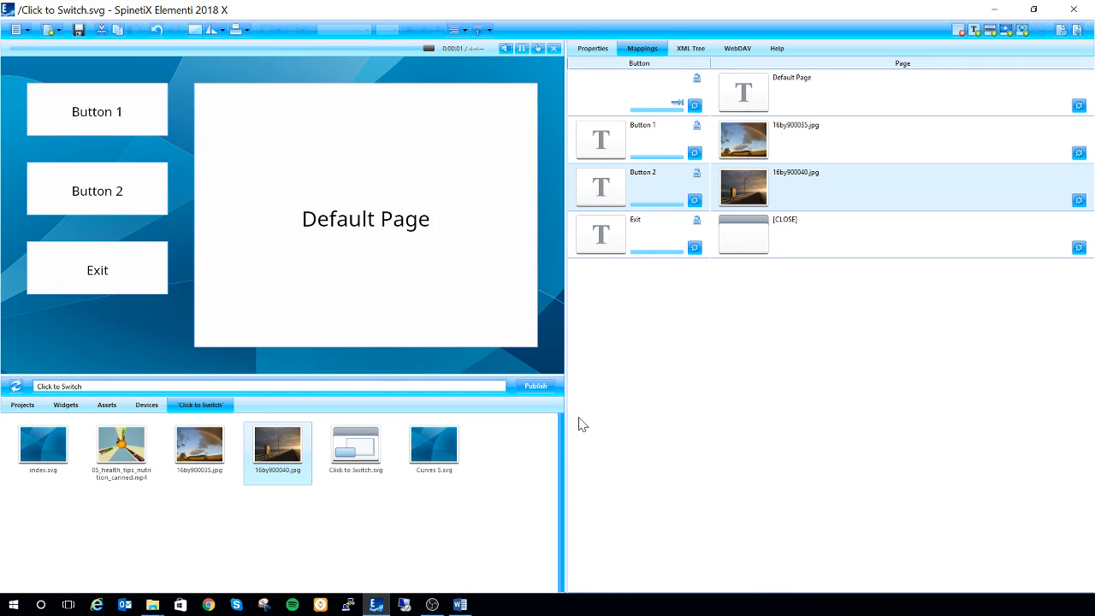
{"action": "right_click", "coordinate": [646, 194]}
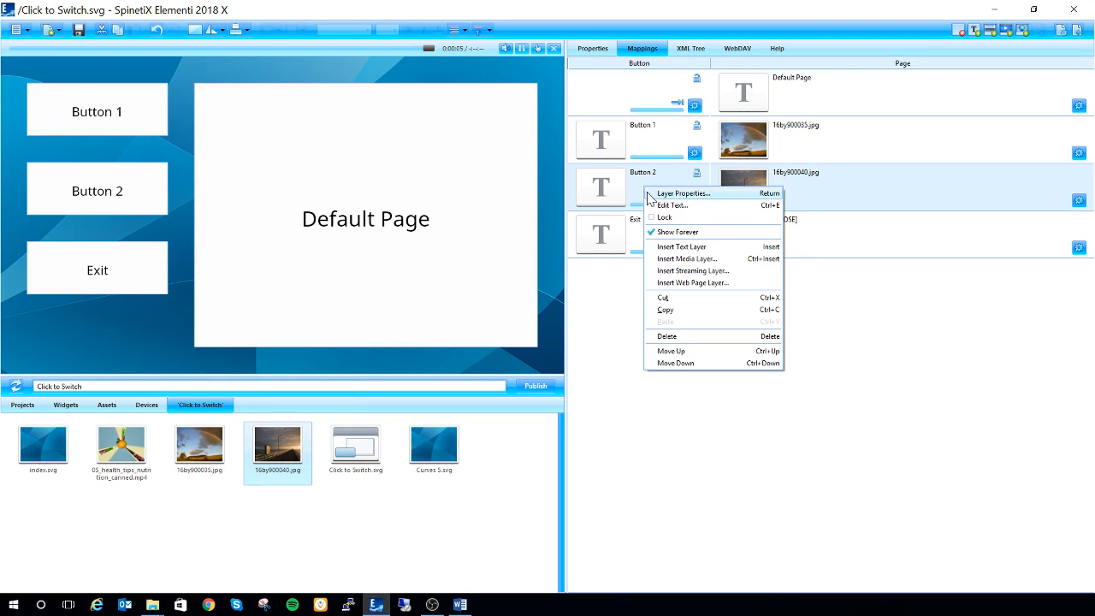
{"action": "left_click", "coordinate": [682, 309]}
{"action": "right_click", "coordinate": [677, 298]}
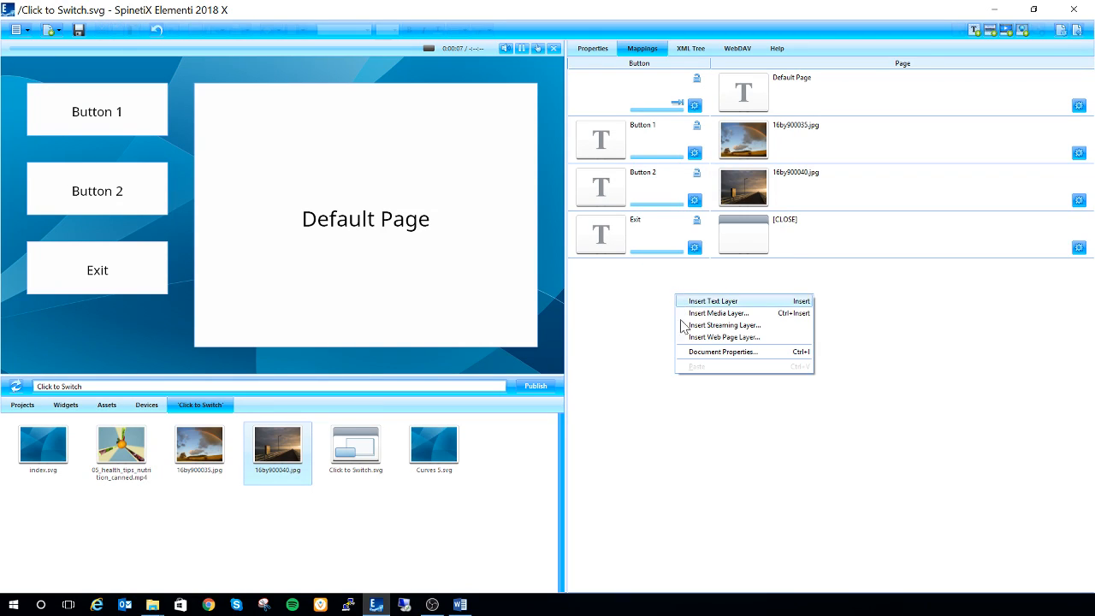
{"action": "left_click", "coordinate": [646, 272]}
{"action": "right_click", "coordinate": [637, 268]}
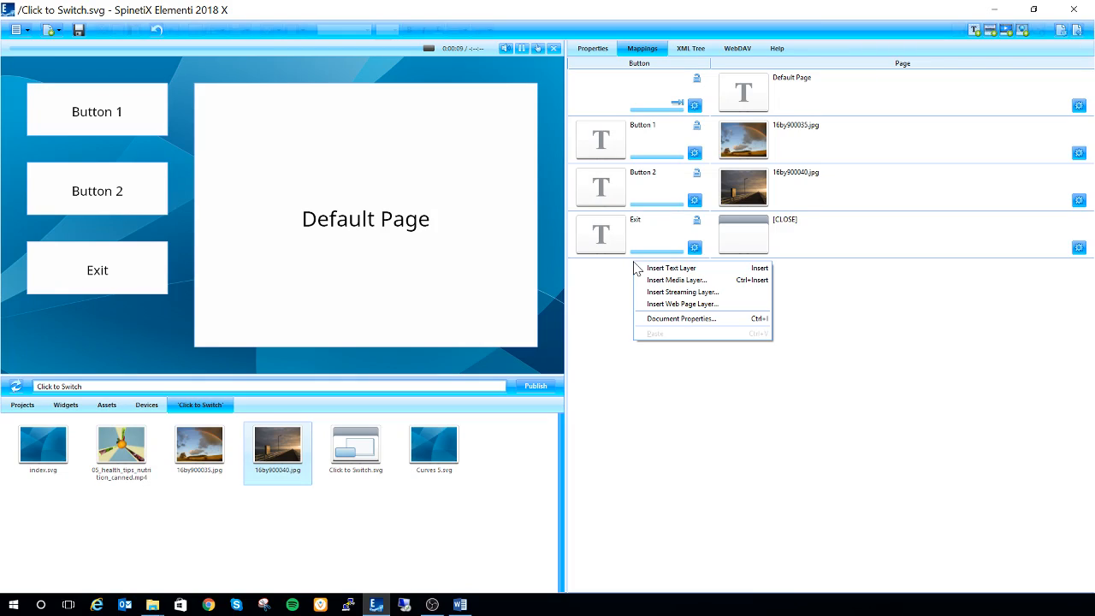
{"action": "left_click", "coordinate": [641, 183]}
Step: Copy the Button 2 mapping and paste it as a new row at the end of the mappings
{"action": "left_click", "coordinate": [642, 198]}
{"action": "right_click", "coordinate": [643, 199]}
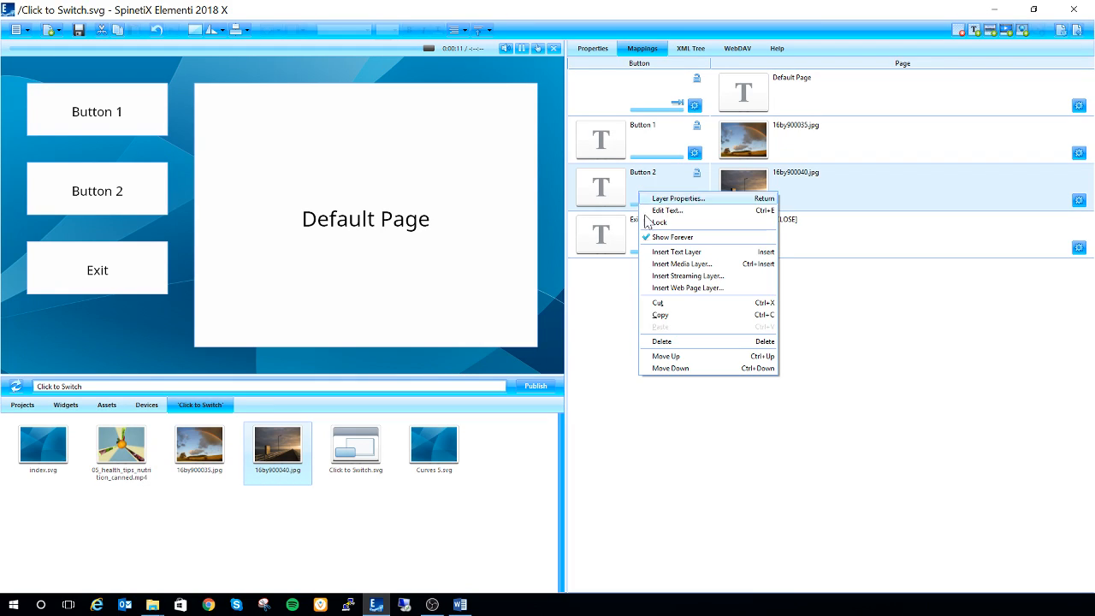
{"action": "left_click", "coordinate": [661, 315]}
{"action": "right_click", "coordinate": [635, 275]}
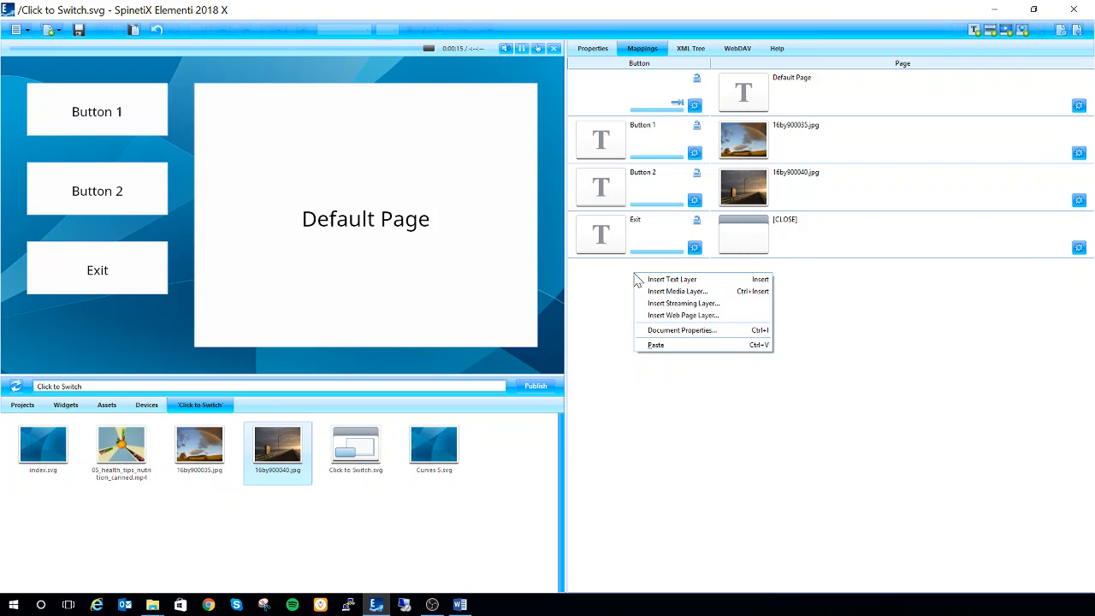
{"action": "left_click", "coordinate": [663, 356]}
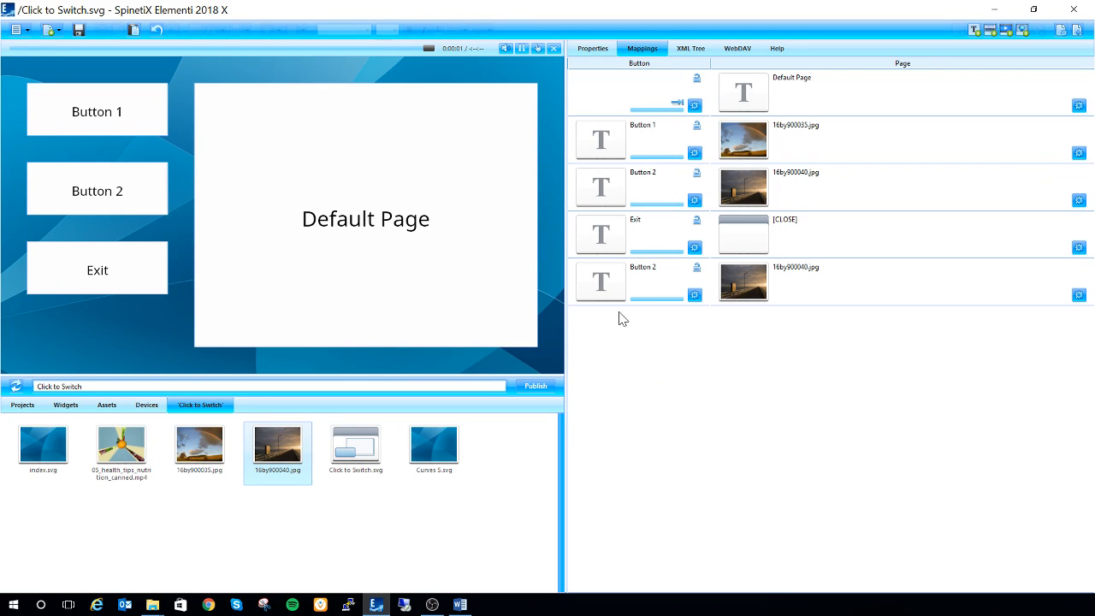
Step: Move the duplicated Button 2 below the Exit button and assign 05_health_tips_nutrition_canned.mp4 as its page
{"action": "left_click", "coordinate": [661, 296]}
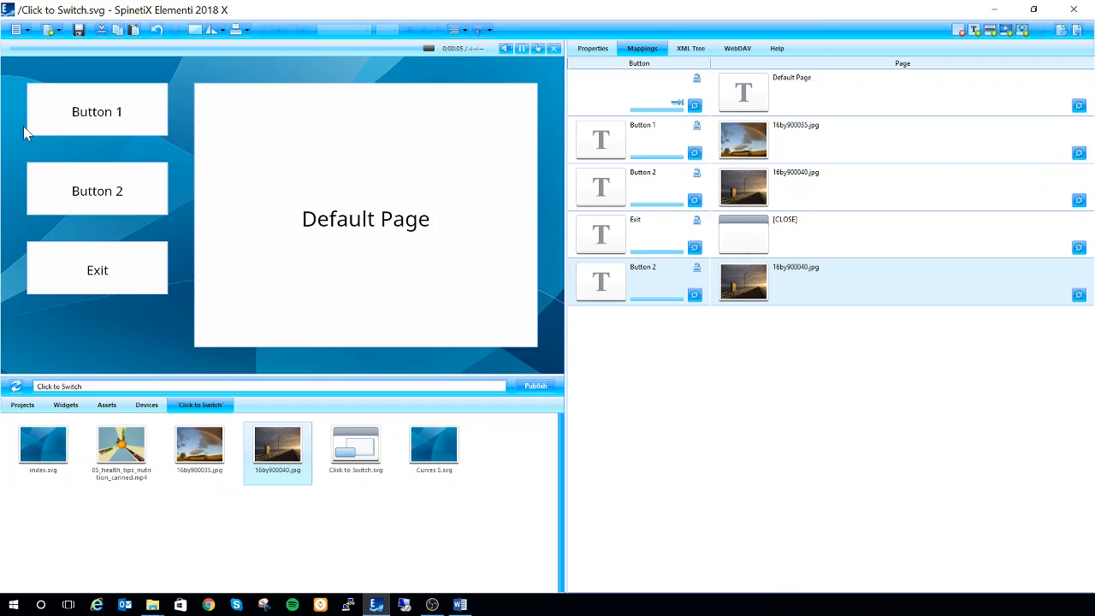
{"action": "left_click", "coordinate": [97, 191]}
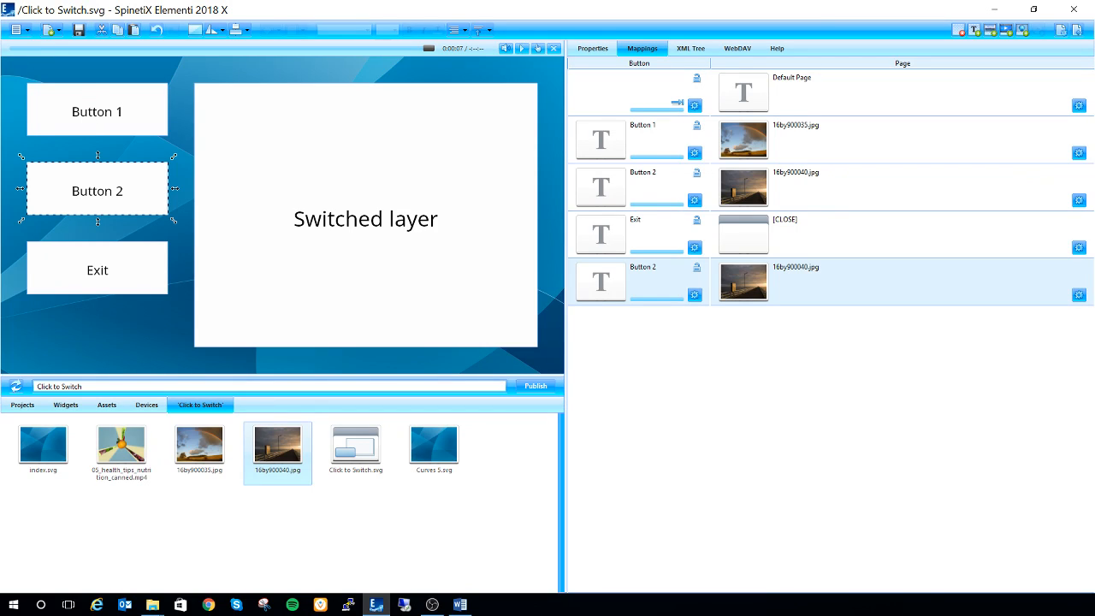
{"action": "left_click", "coordinate": [124, 192]}
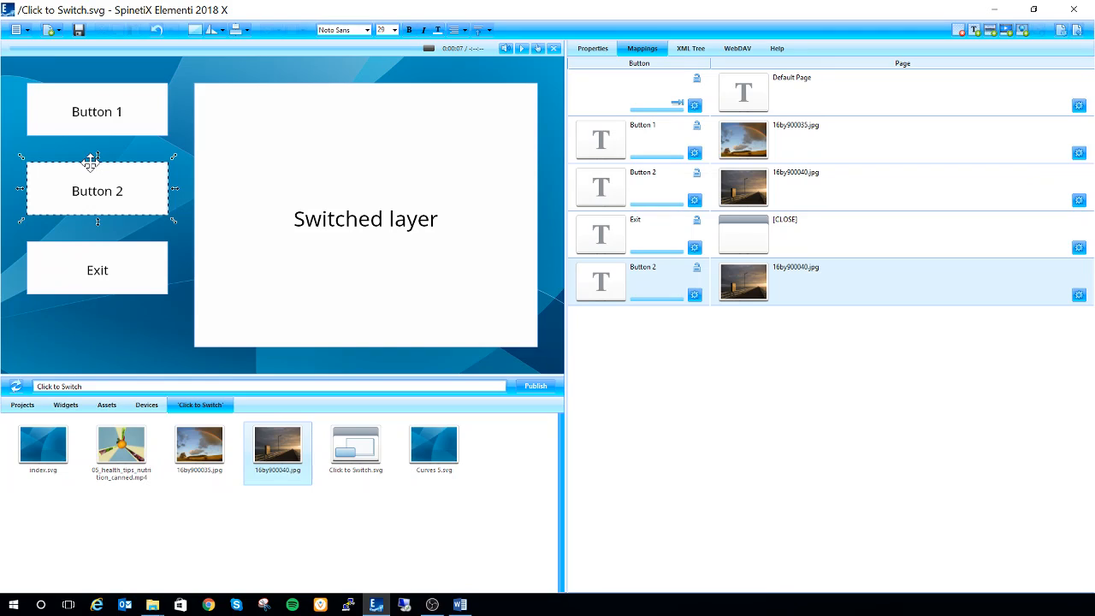
{"action": "left_click_drag", "start_coordinate": [91, 163], "coordinate": [92, 257]}
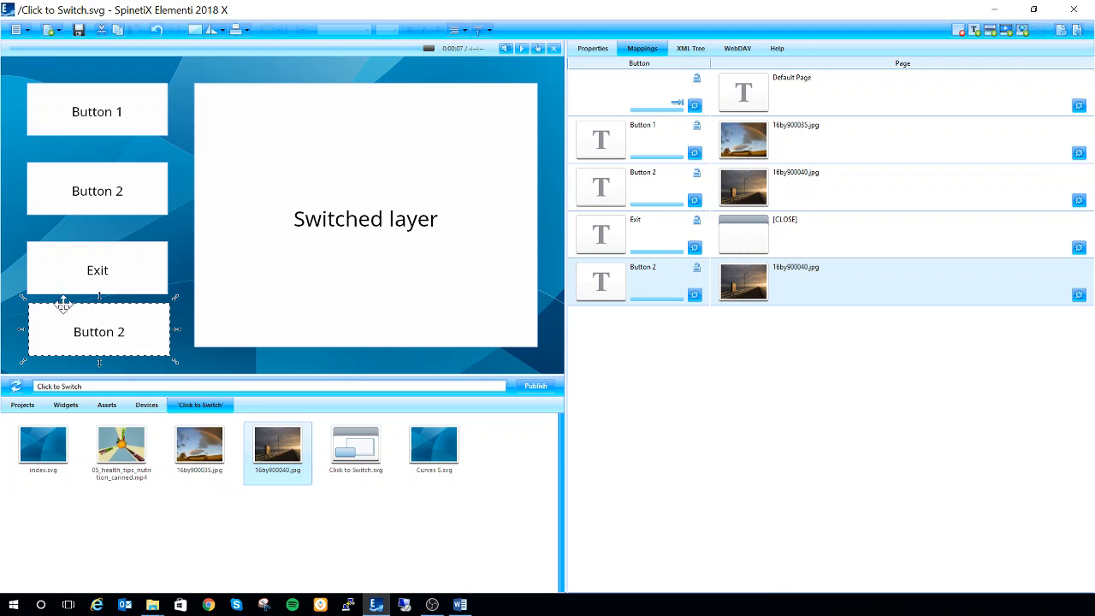
{"action": "left_click_drag", "start_coordinate": [122, 450], "coordinate": [763, 297]}
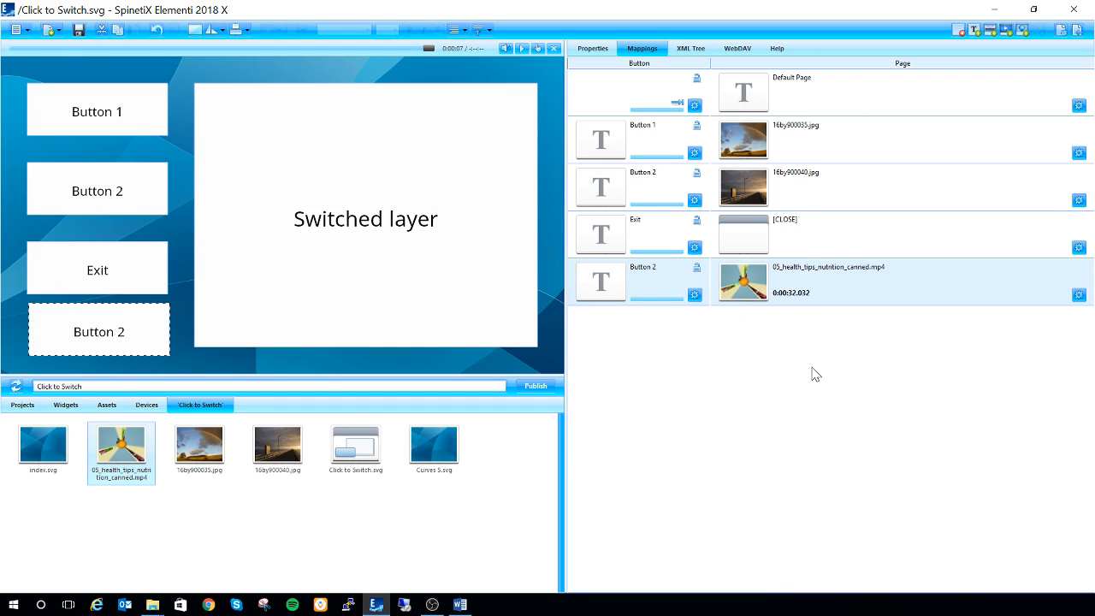
Step: Change the duplicated button's text to "Button 3" in its layer properties and save the document
{"action": "left_click", "coordinate": [99, 300]}
{"action": "left_click", "coordinate": [694, 295]}
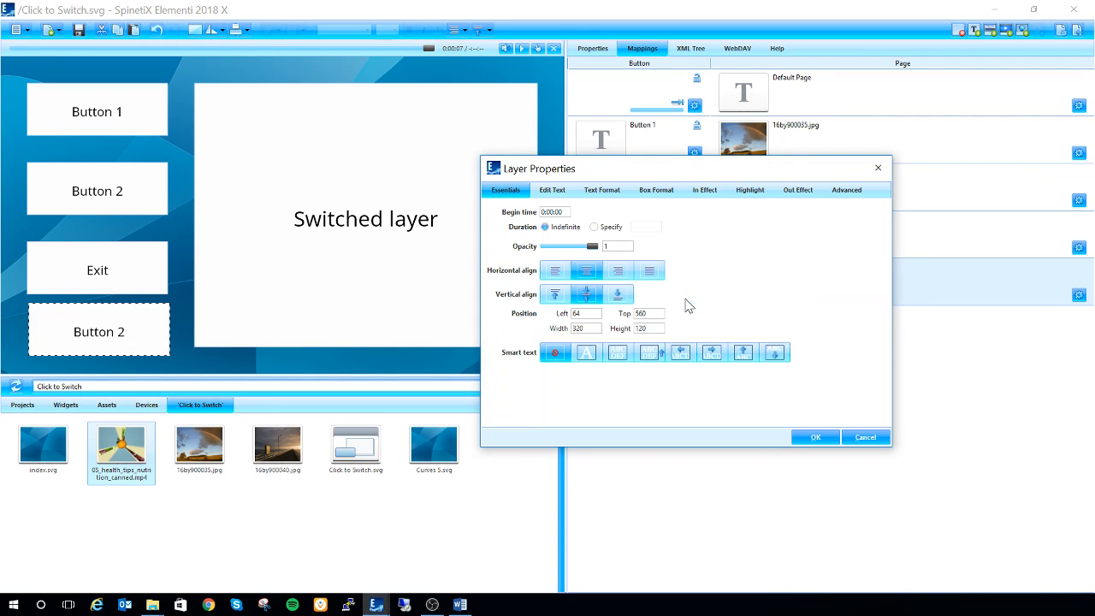
{"action": "left_click", "coordinate": [559, 191]}
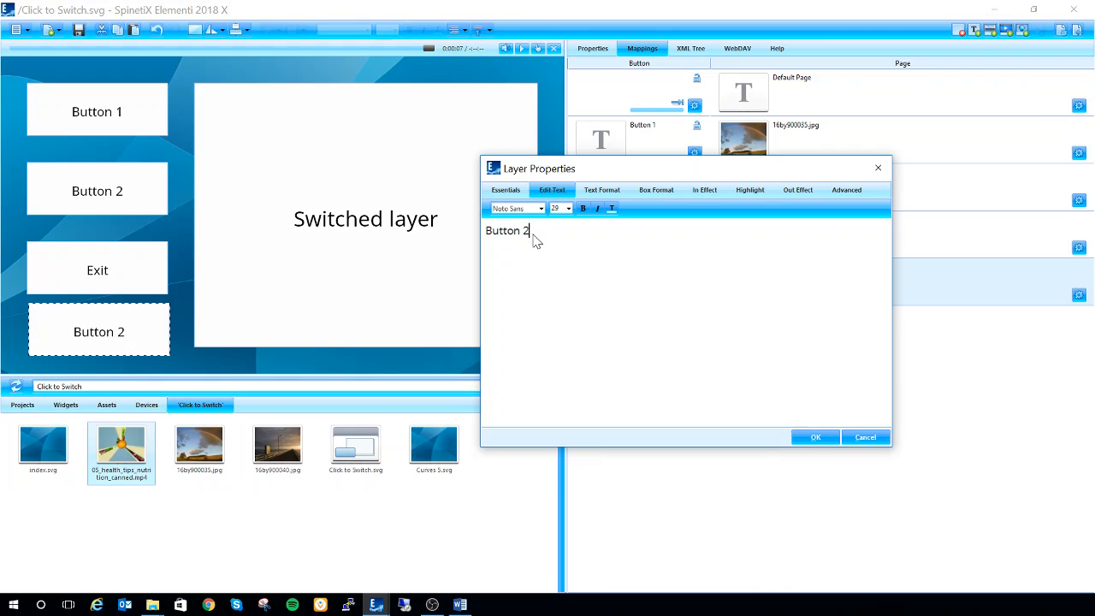
{"action": "key", "text": "BackSpace"}
{"action": "type", "text": "3"}
{"action": "left_click", "coordinate": [799, 436]}
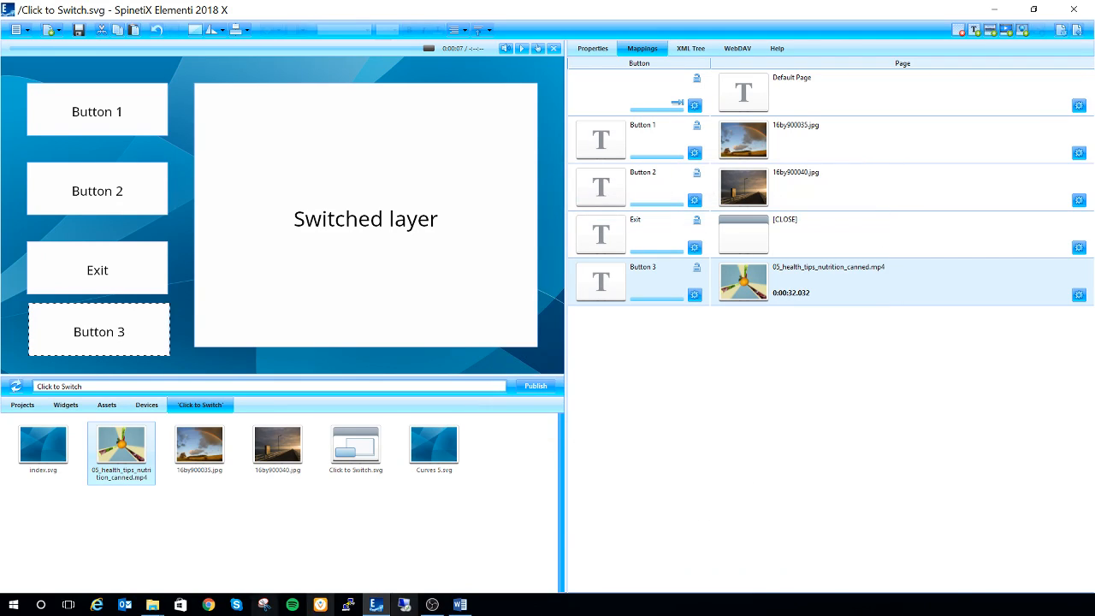
{"action": "left_click", "coordinate": [78, 33]}
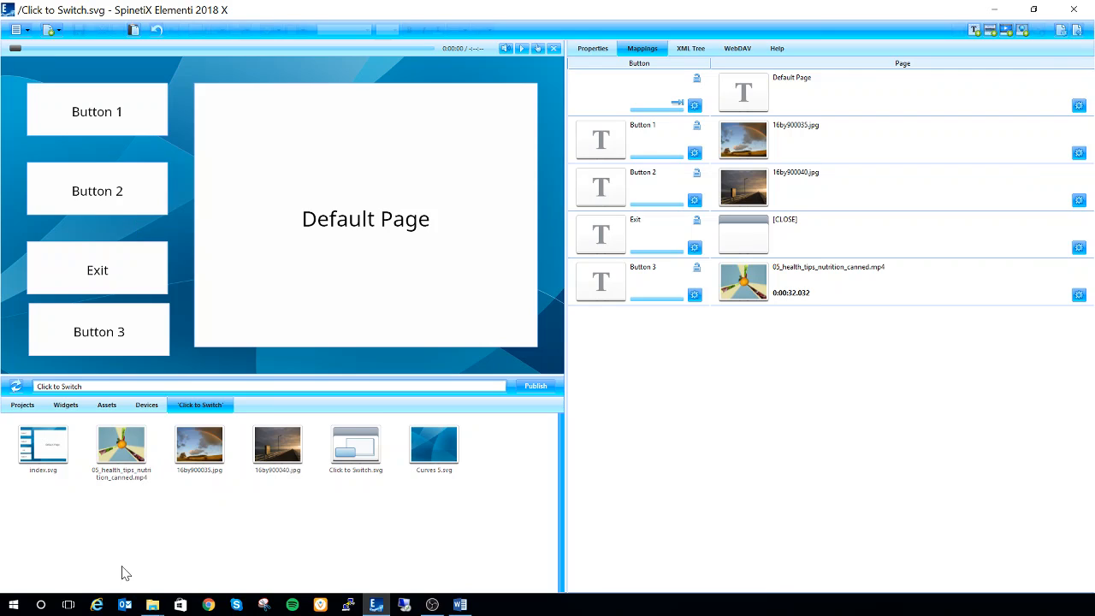
Step: Import the image 16by900070.jpg from the Demo Pics folder into the project
{"action": "mouse_move", "coordinate": [153, 604]}
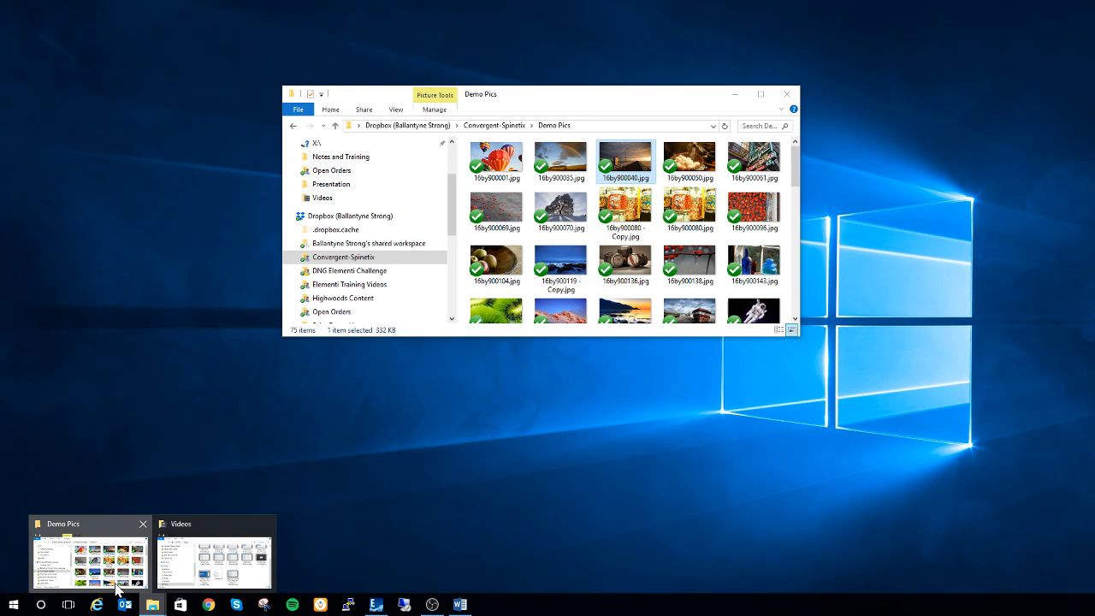
{"action": "left_click", "coordinate": [118, 589]}
{"action": "left_click_drag", "start_coordinate": [581, 215], "coordinate": [363, 524]}
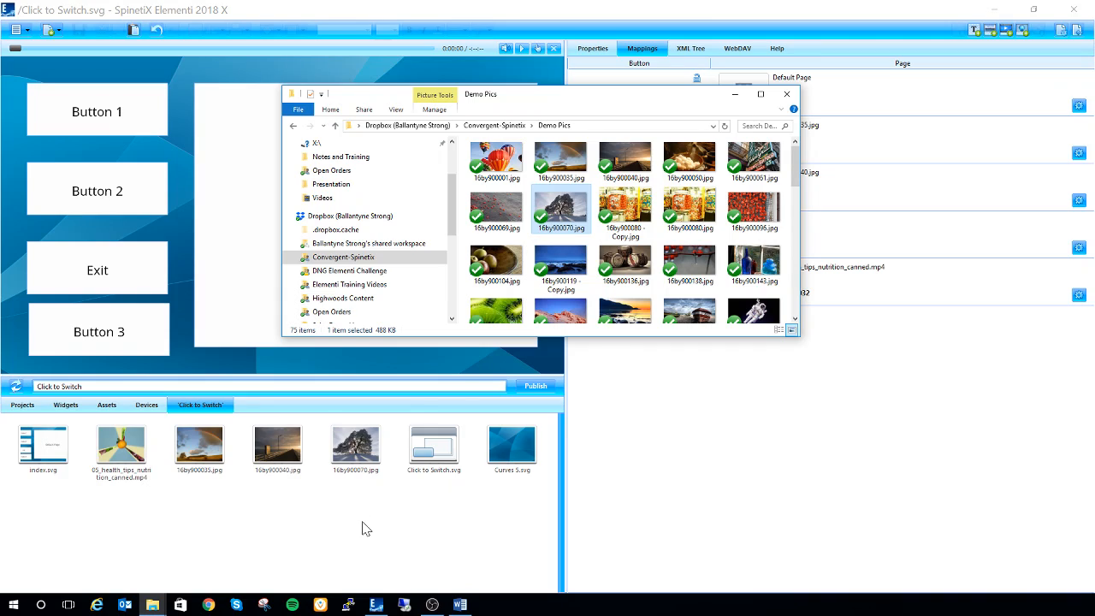
Step: Replace the default page with 16by900070.jpg, save the Click to Switch document and return to index.svg
{"action": "left_click", "coordinate": [417, 362]}
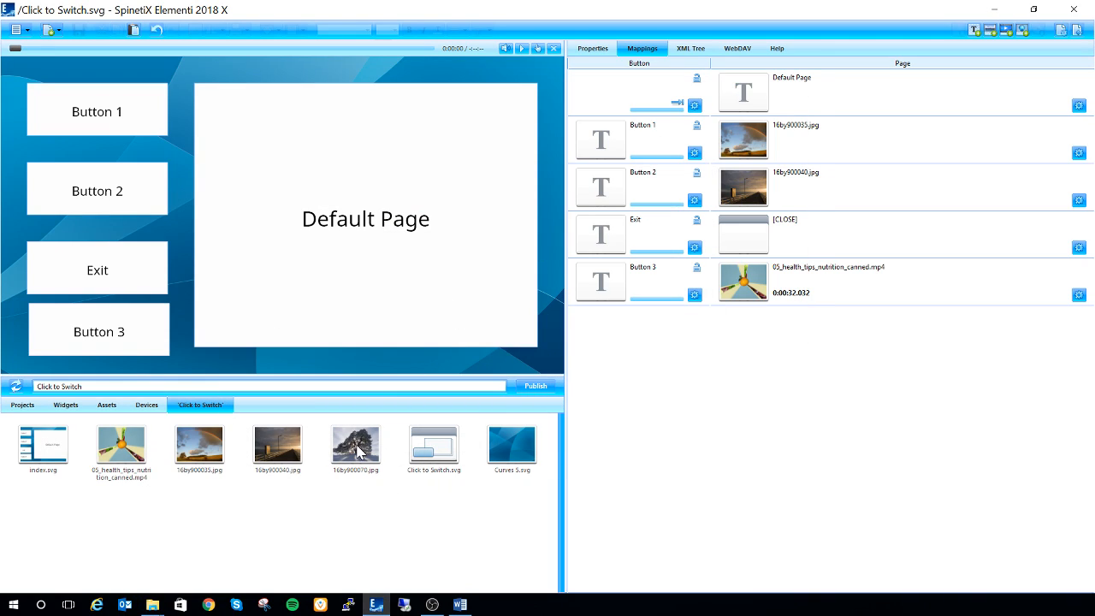
{"action": "left_click_drag", "start_coordinate": [358, 452], "coordinate": [759, 103]}
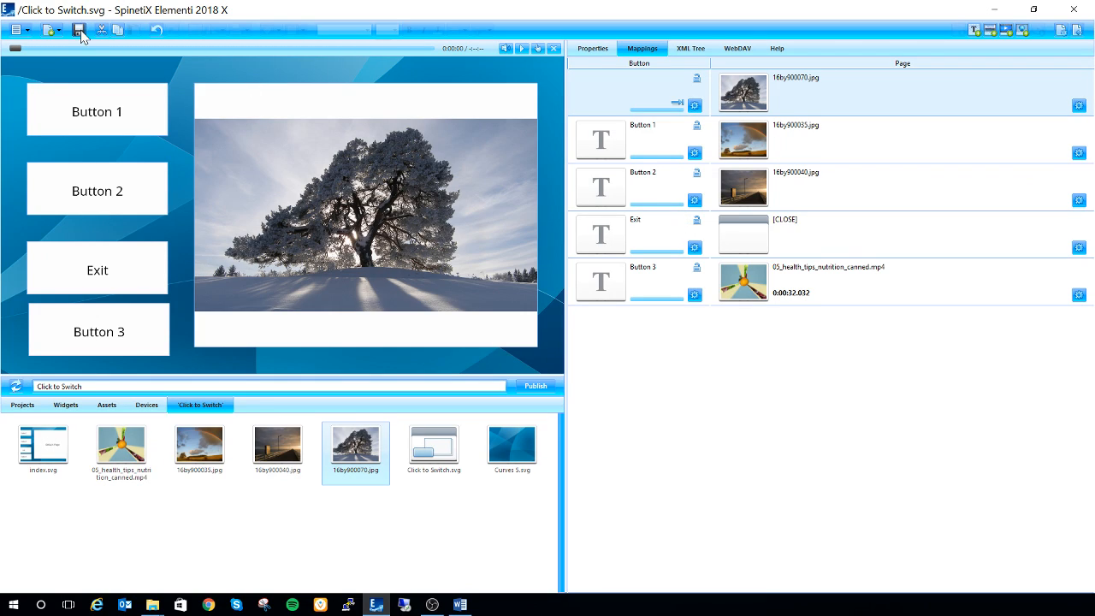
{"action": "key", "text": "ctrl+s"}
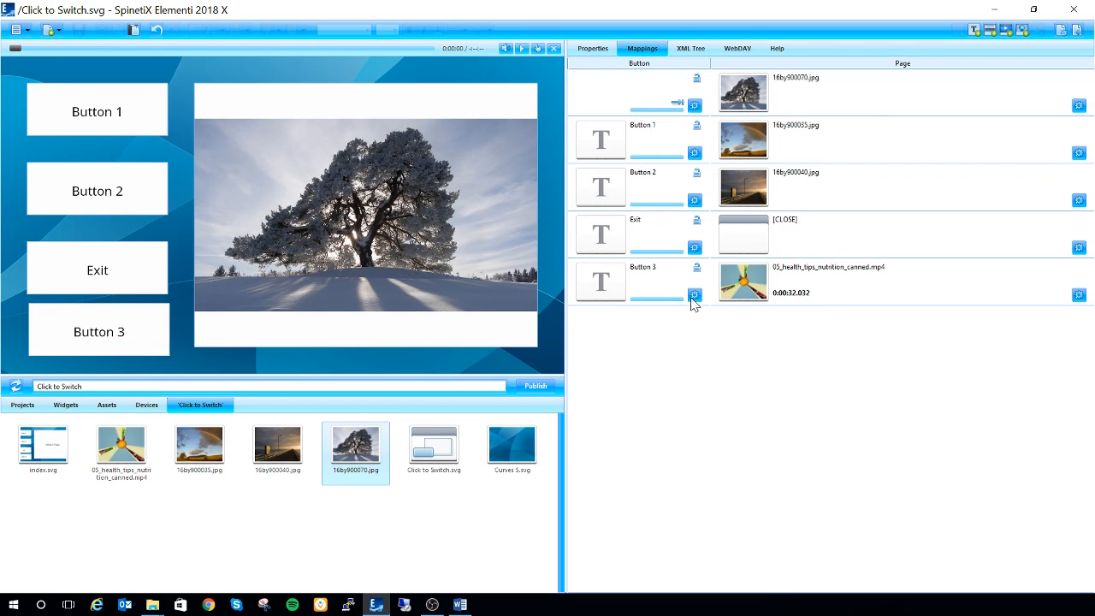
{"action": "left_click", "coordinate": [1079, 31]}
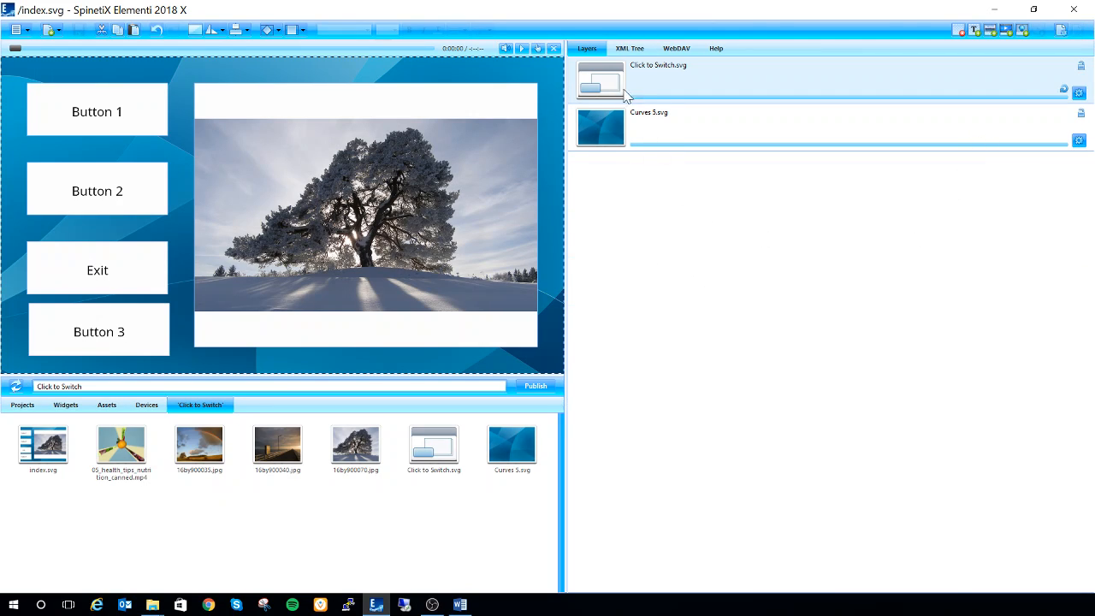
Step: Run the interactive preview and test Button 1, Button 2 and Button 3 in turn
{"action": "left_click", "coordinate": [533, 50]}
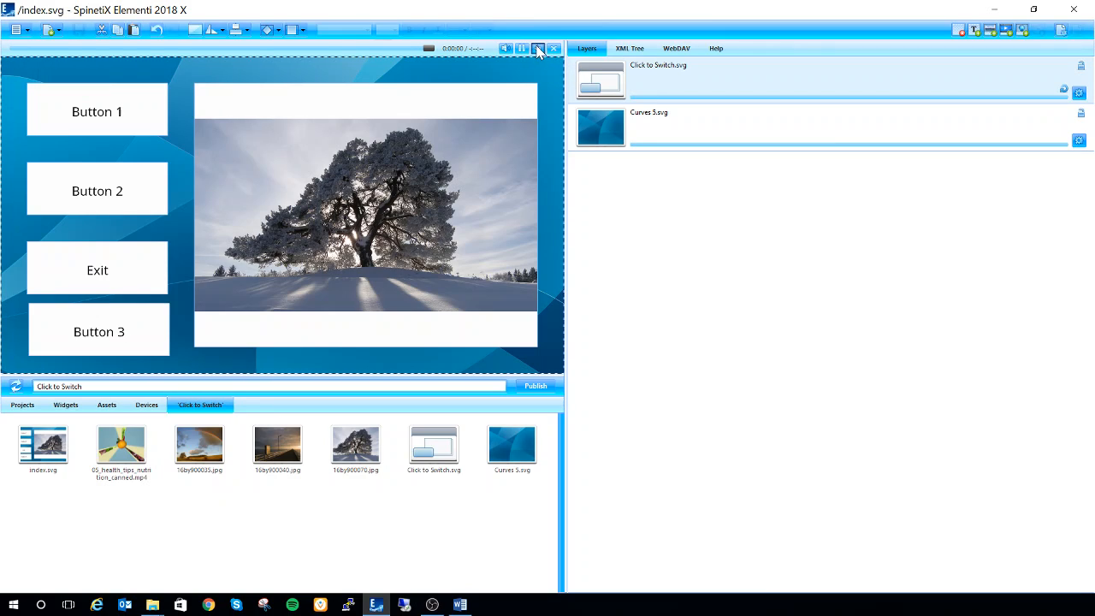
{"action": "left_click", "coordinate": [88, 124]}
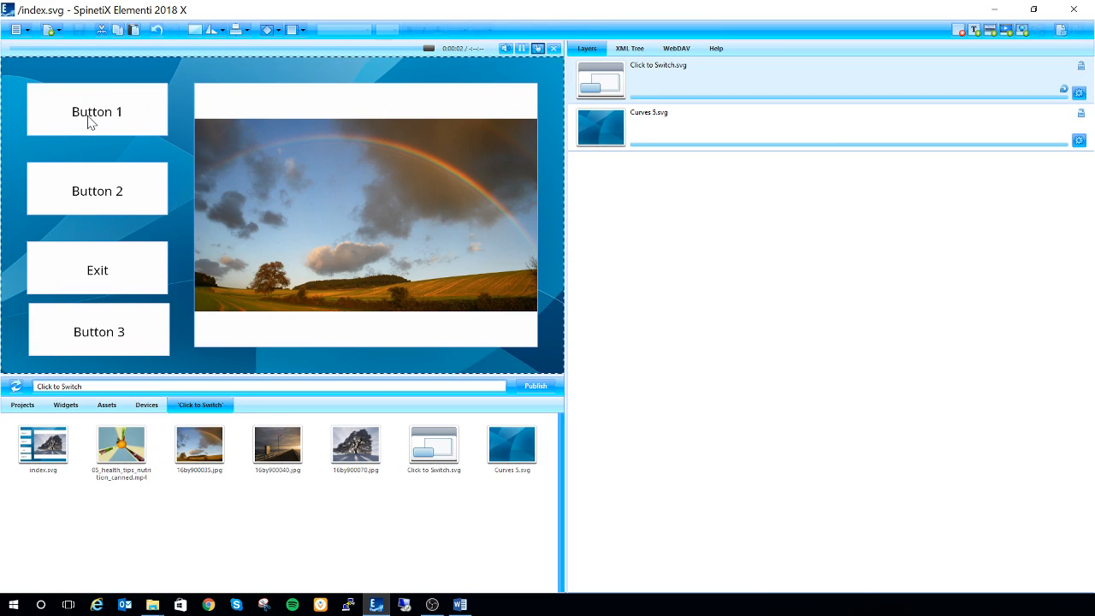
{"action": "left_click", "coordinate": [82, 199]}
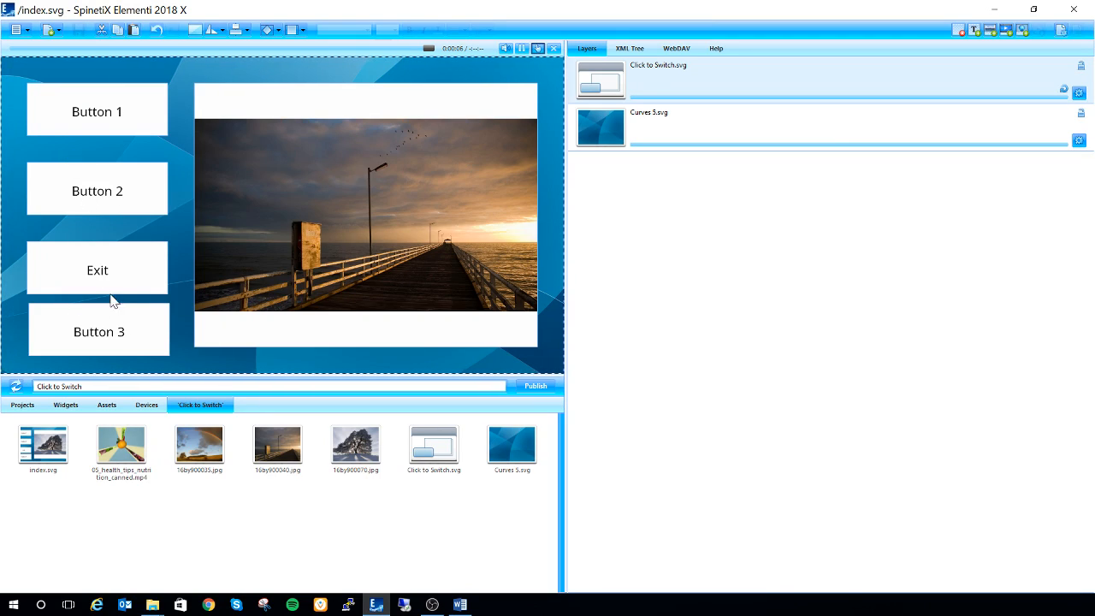
{"action": "left_click", "coordinate": [97, 344]}
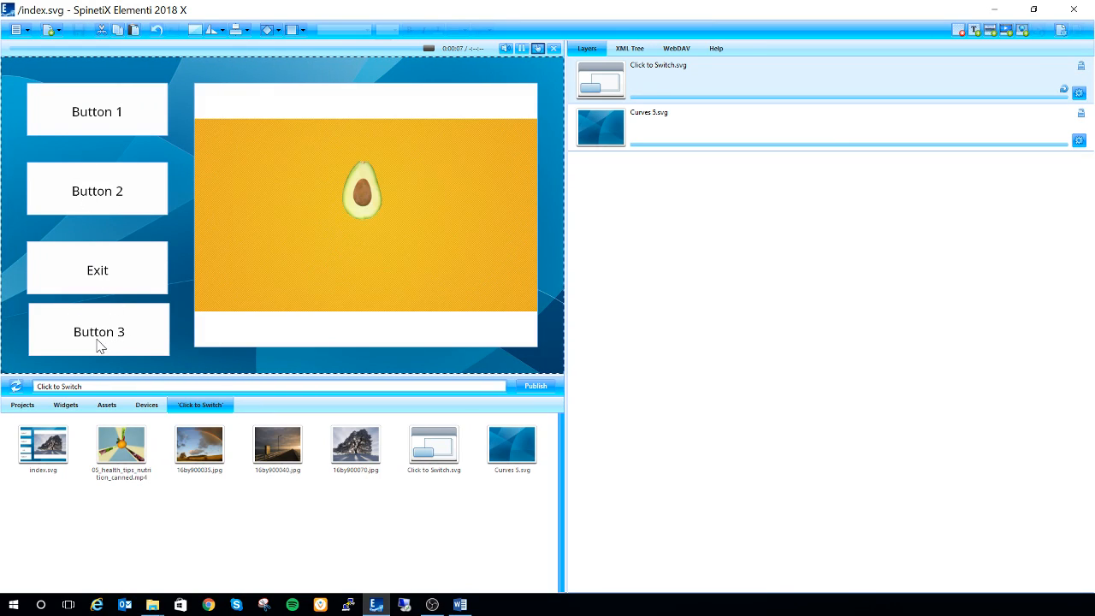